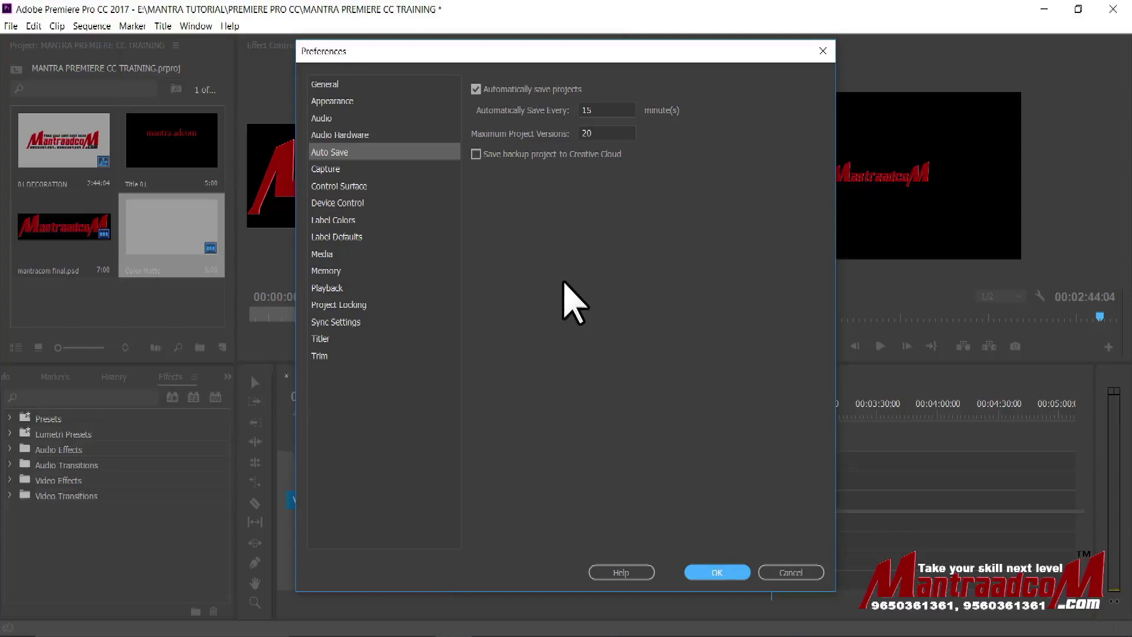
click(599, 110)
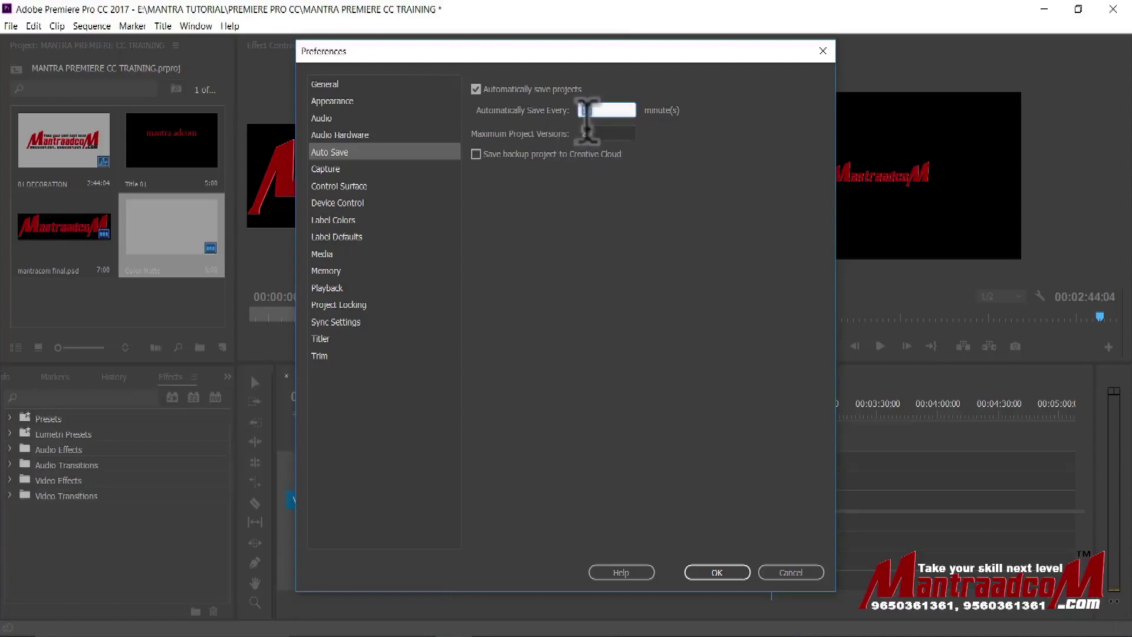
key(Tab)
click(589, 109)
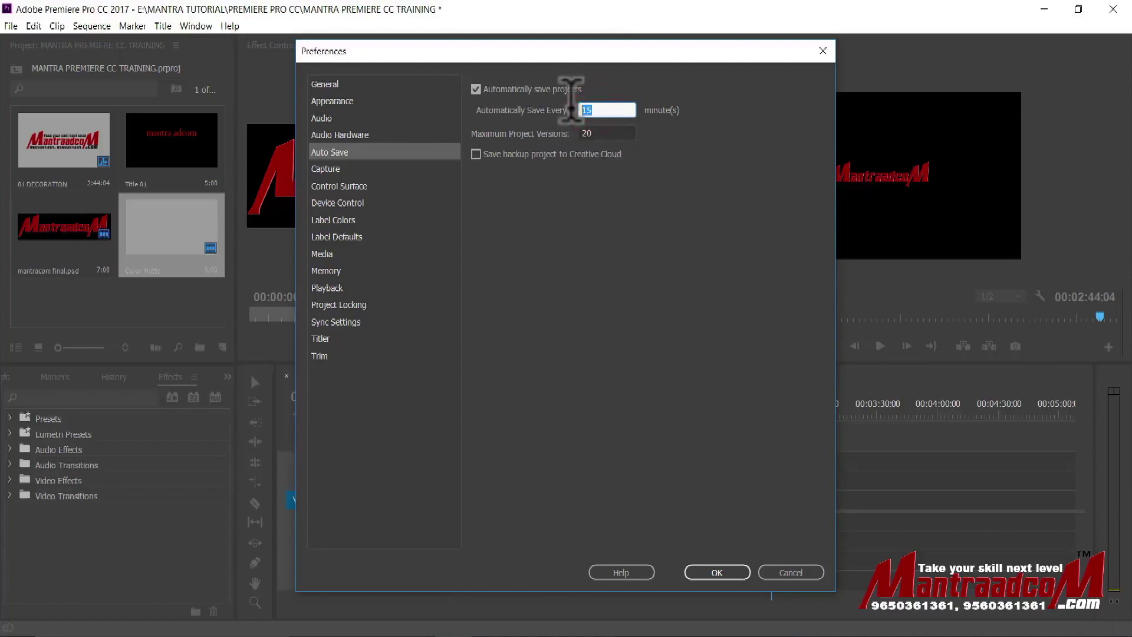